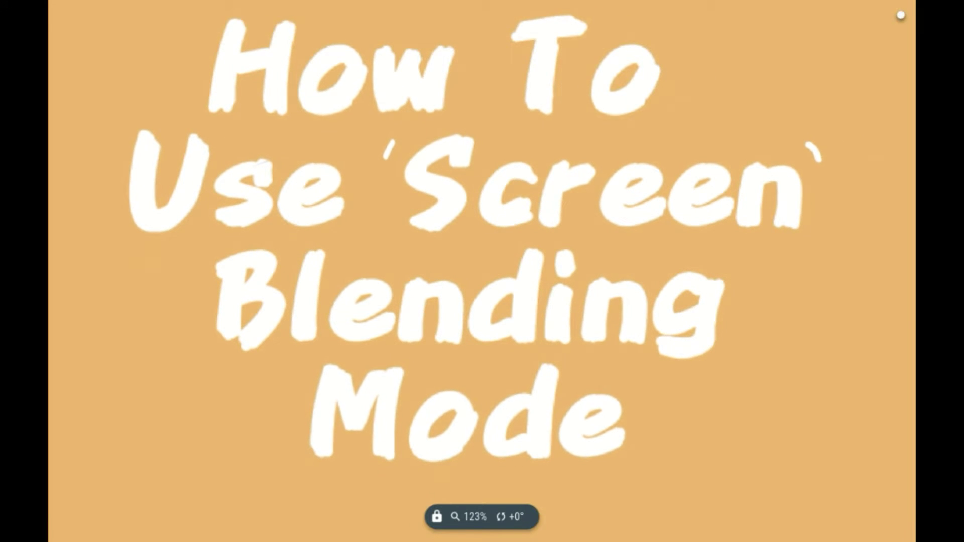
Show the toolbars around the orange title artwork and straighten the canvas view.
click(901, 16)
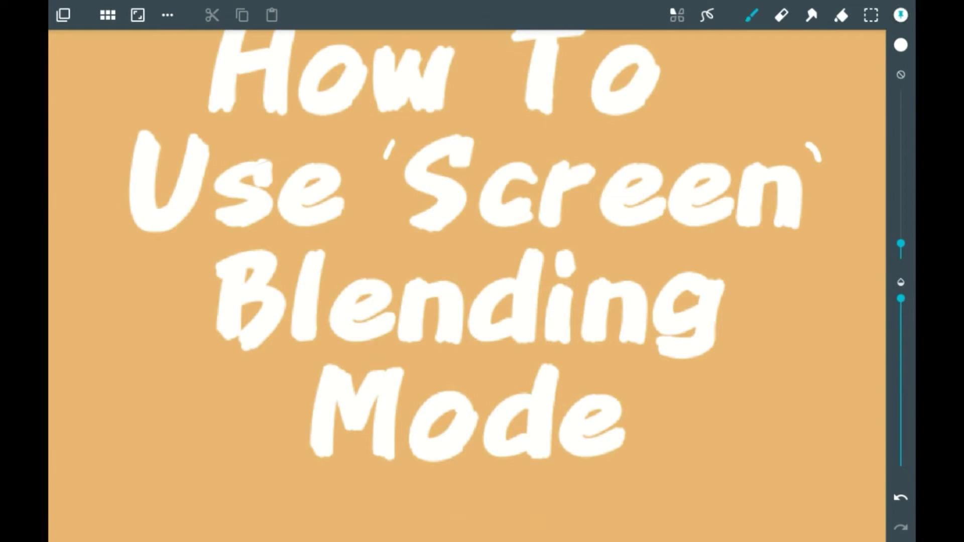
scroll(483, 287, up, 1)
scroll(482, 287, up, 1)
scroll(482, 286, up, 1)
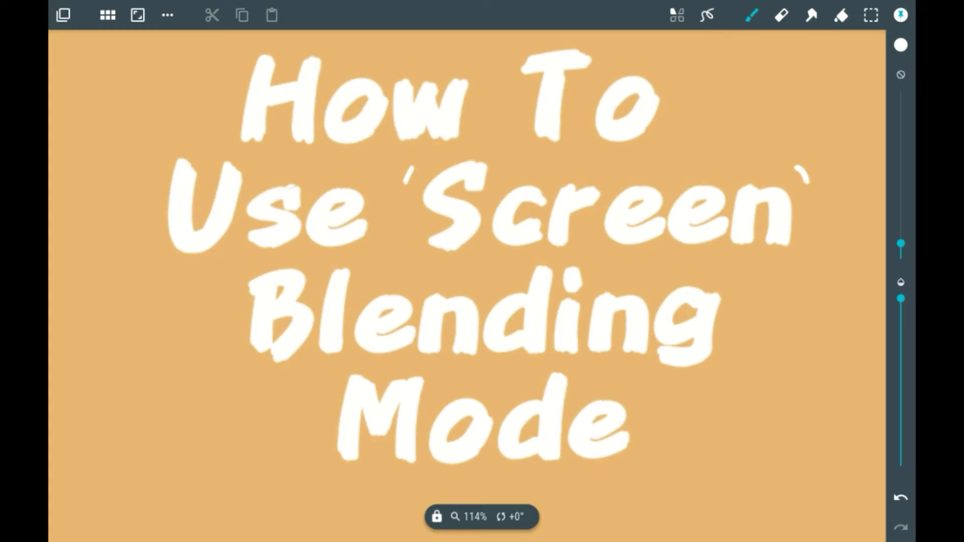
scroll(482, 287, up, 1)
drag(483, 287, 487, 292)
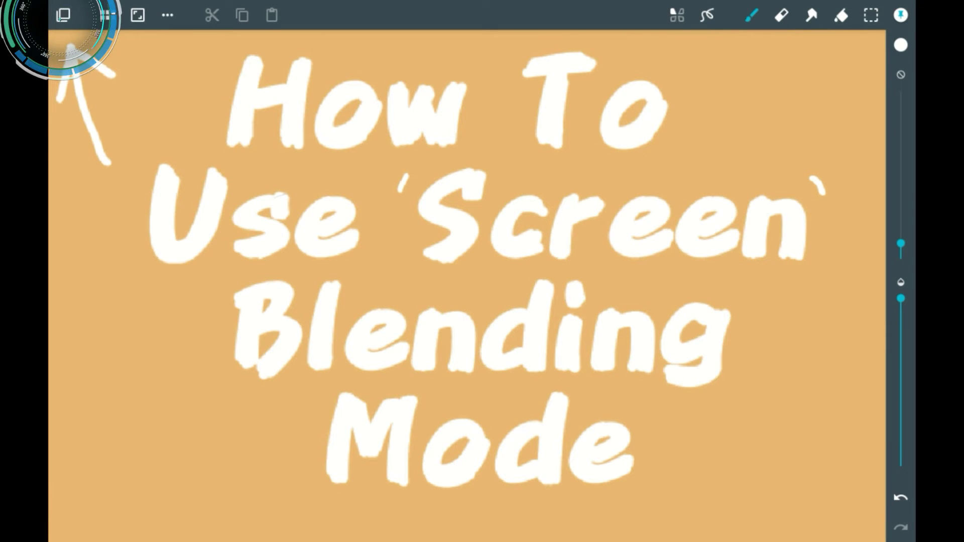
Add an empty Layer 2 above the title layer and open its layer options.
click(62, 15)
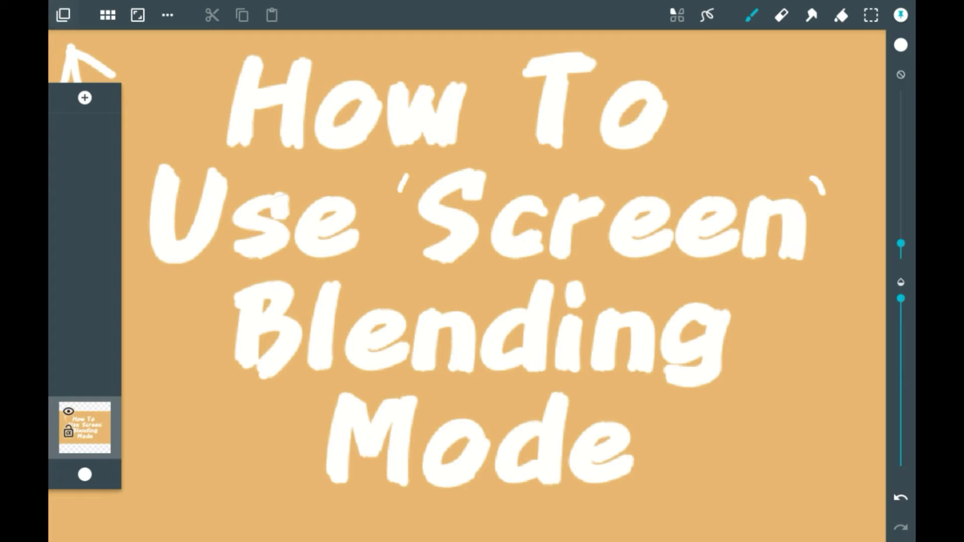
click(84, 97)
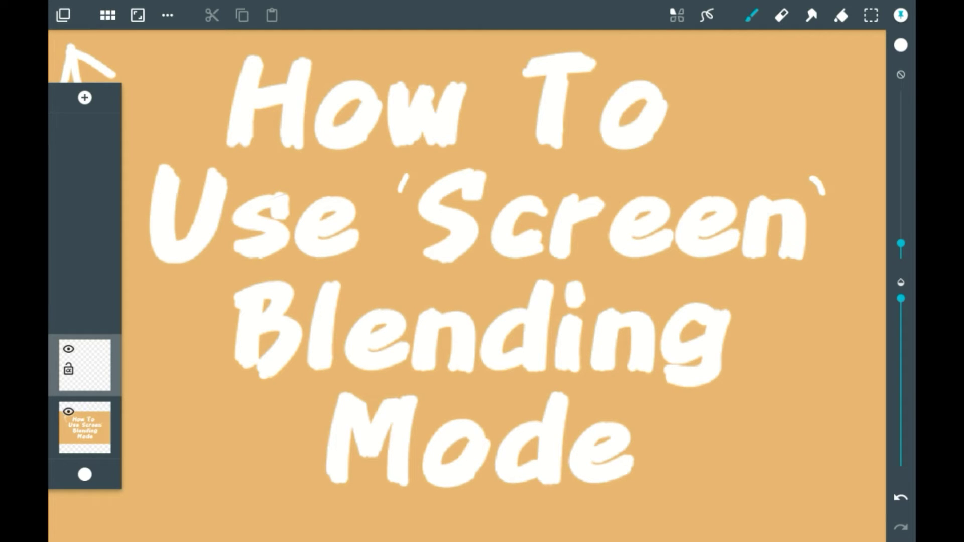
click(85, 365)
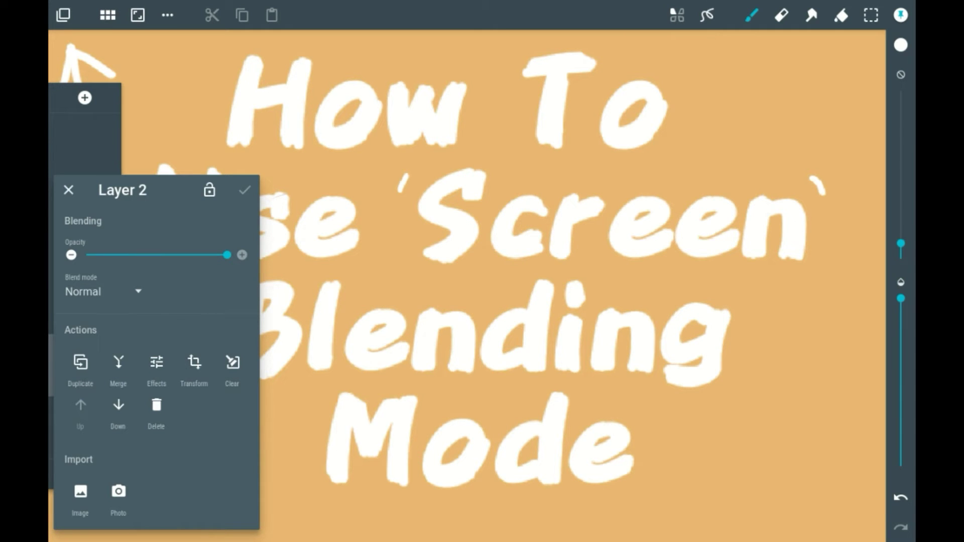
Switch Layer 2's blend mode from the dropdown to Screen and close its options.
click(82, 291)
scroll(111, 399, down, 2)
scroll(111, 399, down, 2)
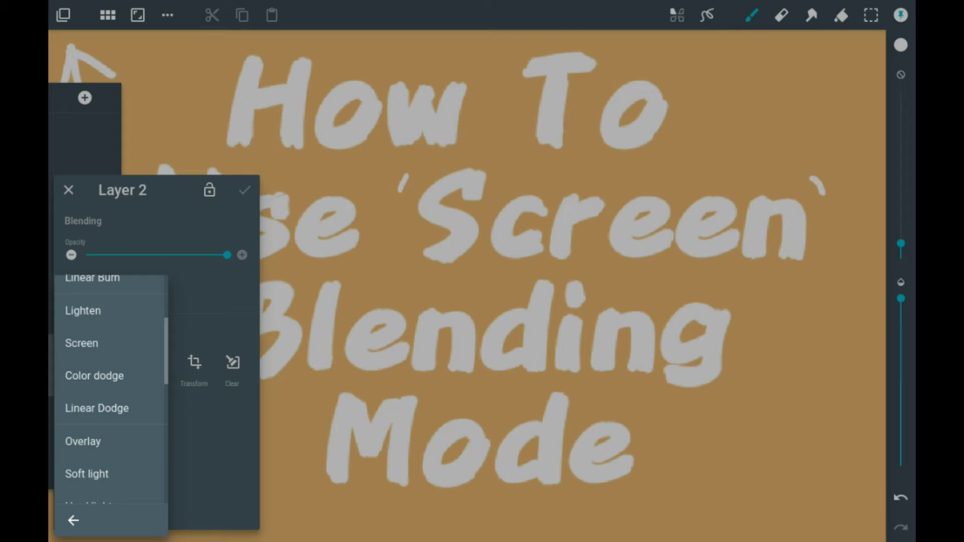
scroll(110, 400, down, 3)
scroll(111, 399, down, 2)
scroll(111, 399, up, 5)
scroll(111, 399, up, 3)
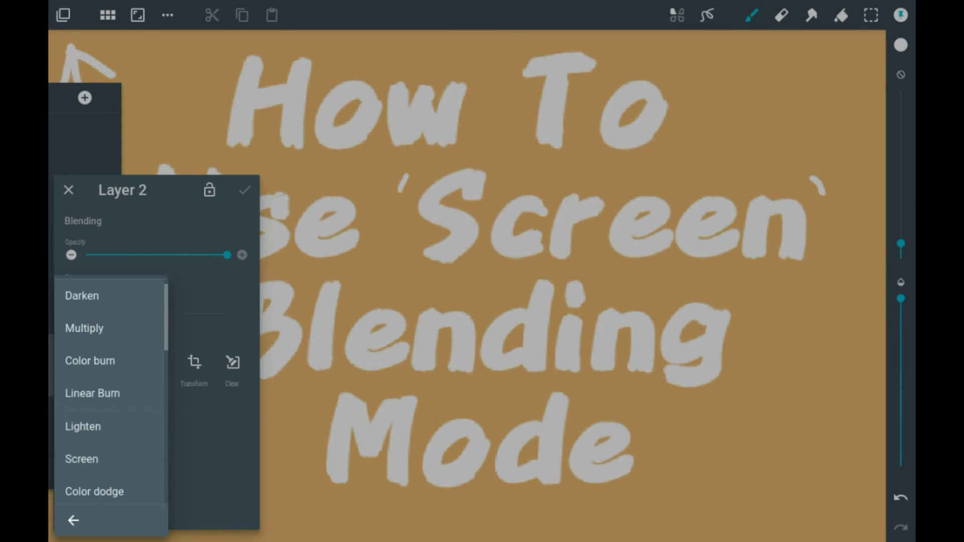
scroll(110, 399, down, 3)
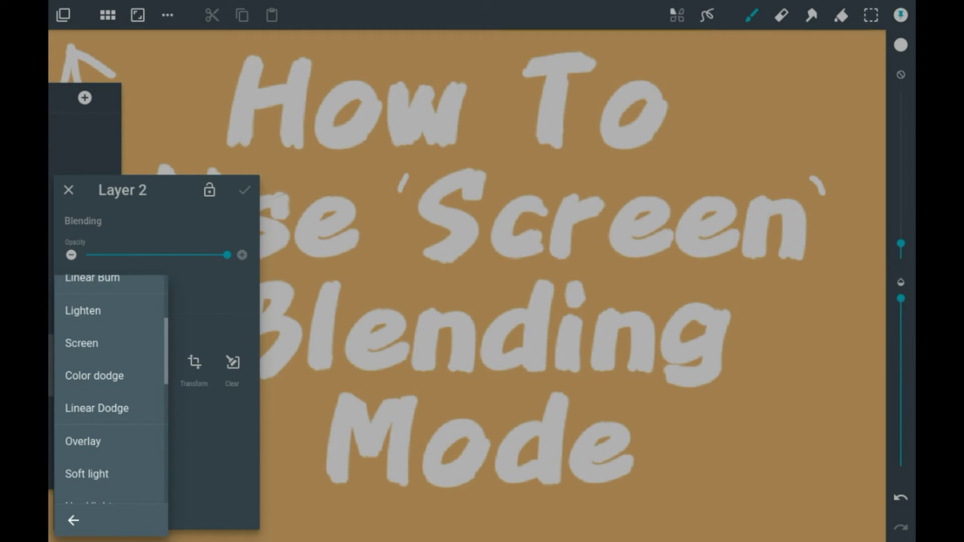
click(82, 343)
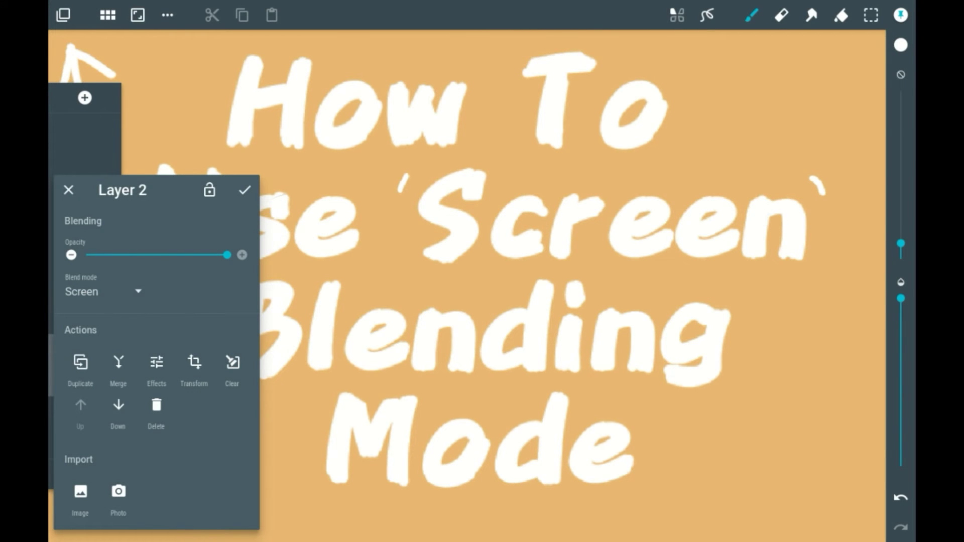
click(245, 190)
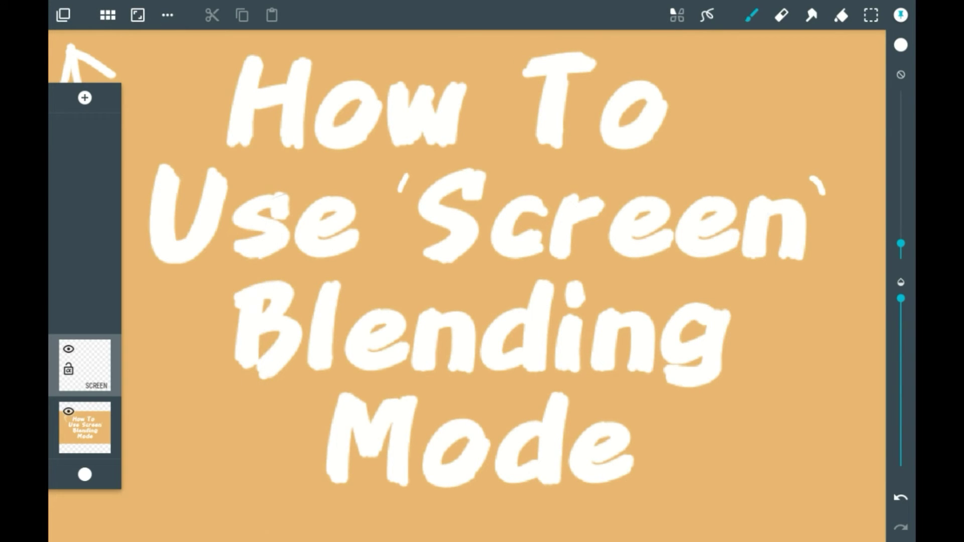
scroll(482, 286, down, 3)
scroll(483, 287, up, 3)
scroll(482, 286, up, 3)
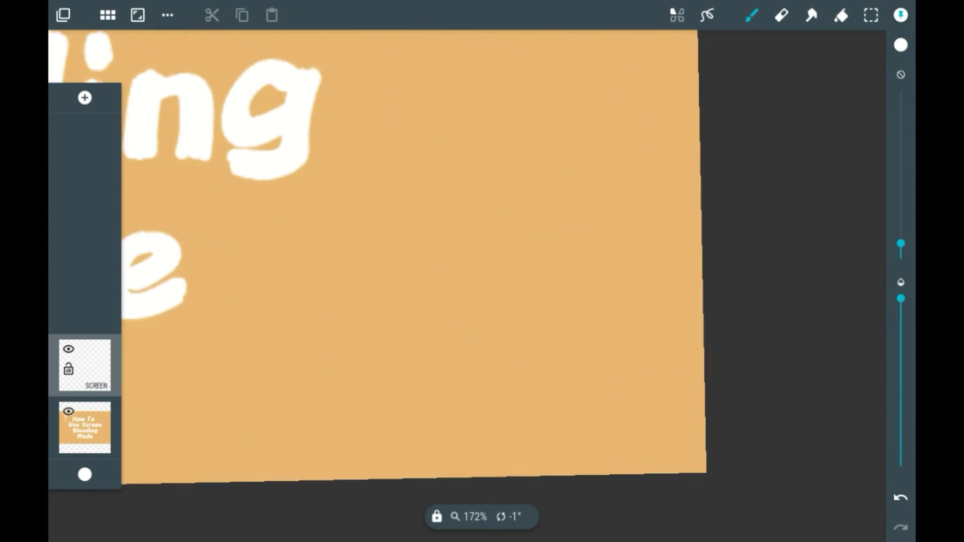
scroll(482, 286, up, 2)
scroll(482, 287, up, 2)
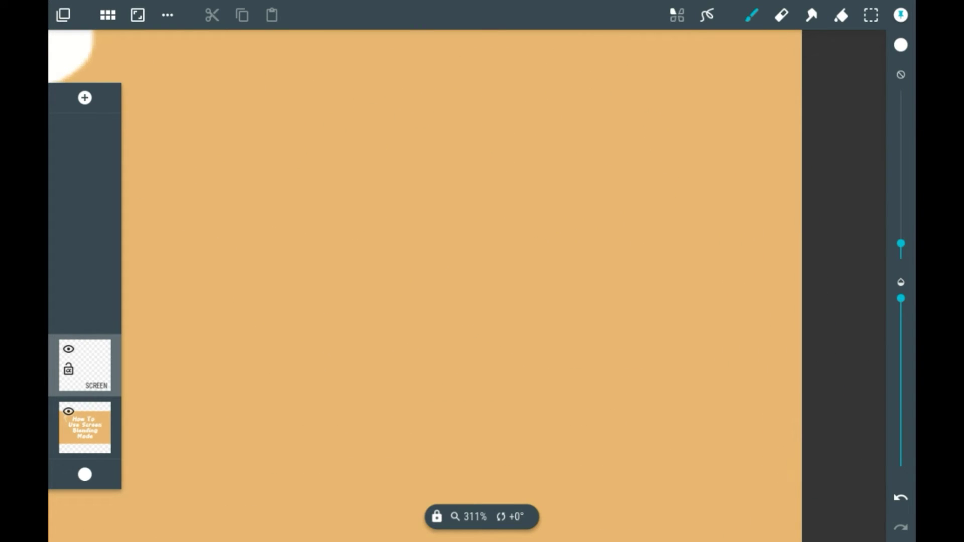
Add a third layer and paint red diagonal scribbles across the top of the canvas.
click(84, 98)
click(902, 44)
mouse_move(491, 78)
mouse_down()
mouse_move(420, 108)
mouse_move(344, 216)
mouse_up()
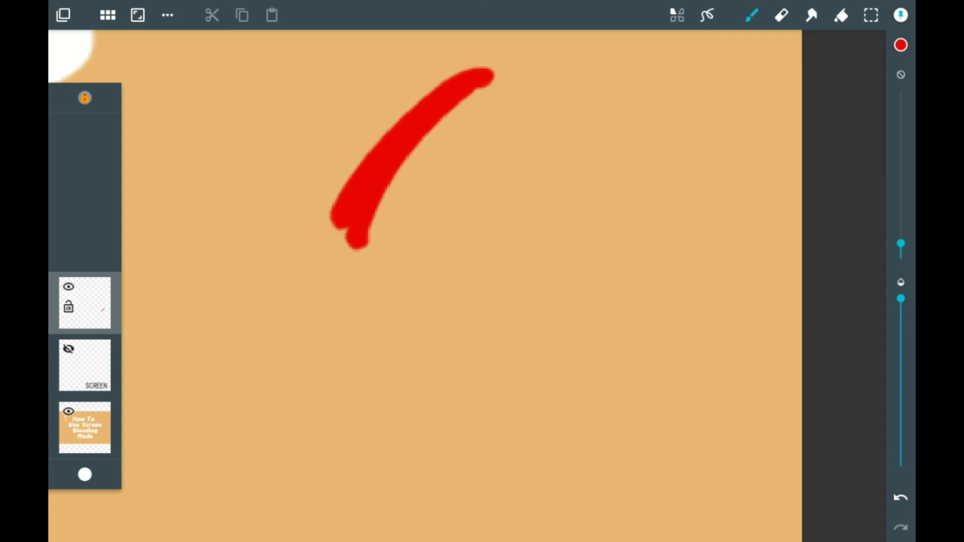
drag(517, 45, 370, 259)
mouse_move(558, 72)
mouse_down()
mouse_move(460, 286)
mouse_move(516, 298)
mouse_move(592, 290)
mouse_move(712, 135)
mouse_move(674, 249)
mouse_up()
Make the SCREEN layer visible and paint a light zigzag below the red scribble on it.
click(69, 349)
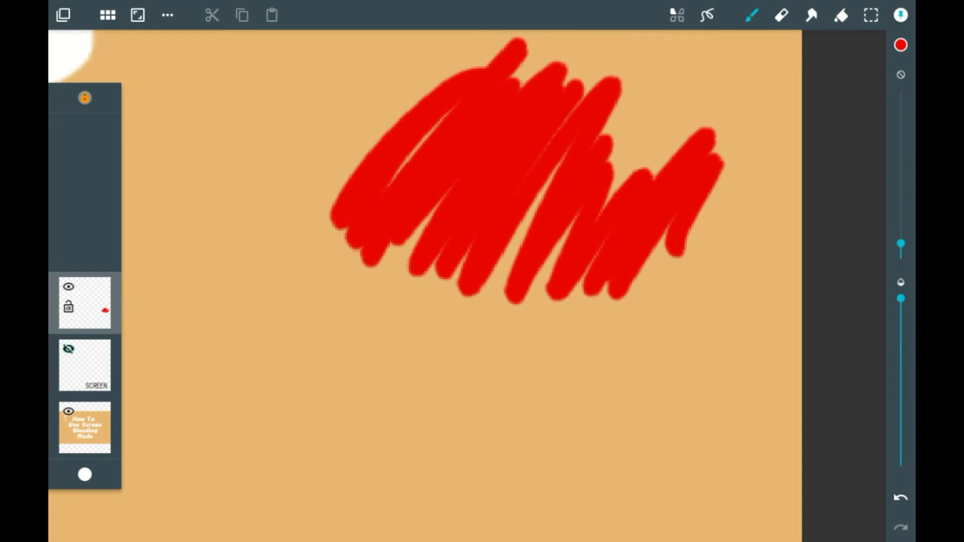
click(85, 365)
drag(324, 280, 270, 411)
mouse_move(352, 305)
mouse_down()
mouse_move(308, 422)
mouse_move(414, 317)
mouse_move(554, 354)
mouse_up()
scroll(467, 286, up, 10)
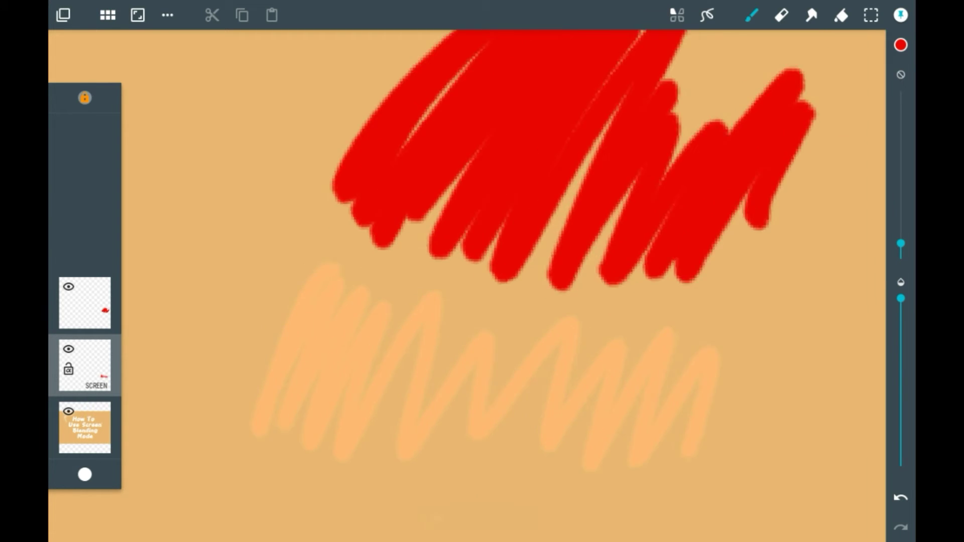
scroll(467, 287, down, 5)
scroll(467, 286, down, 2)
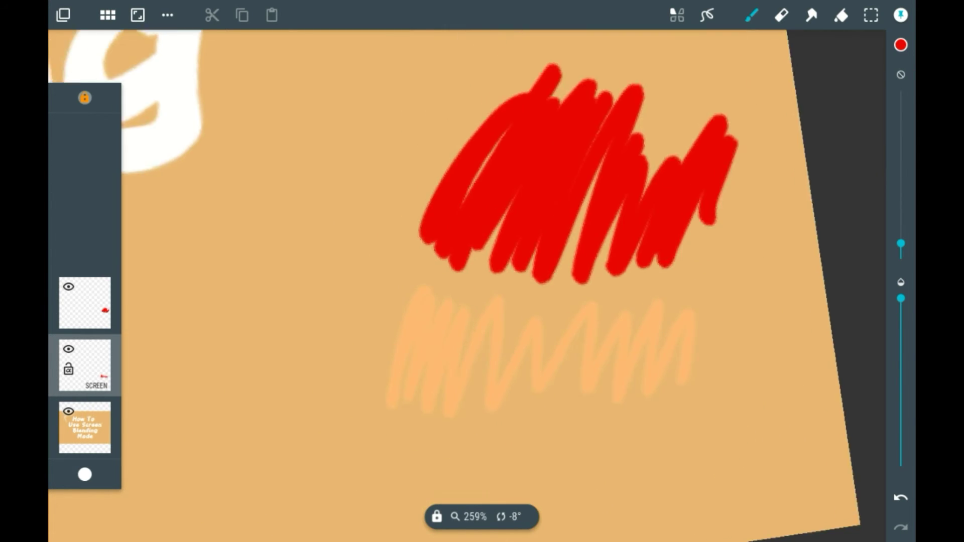
scroll(467, 286, up, 1)
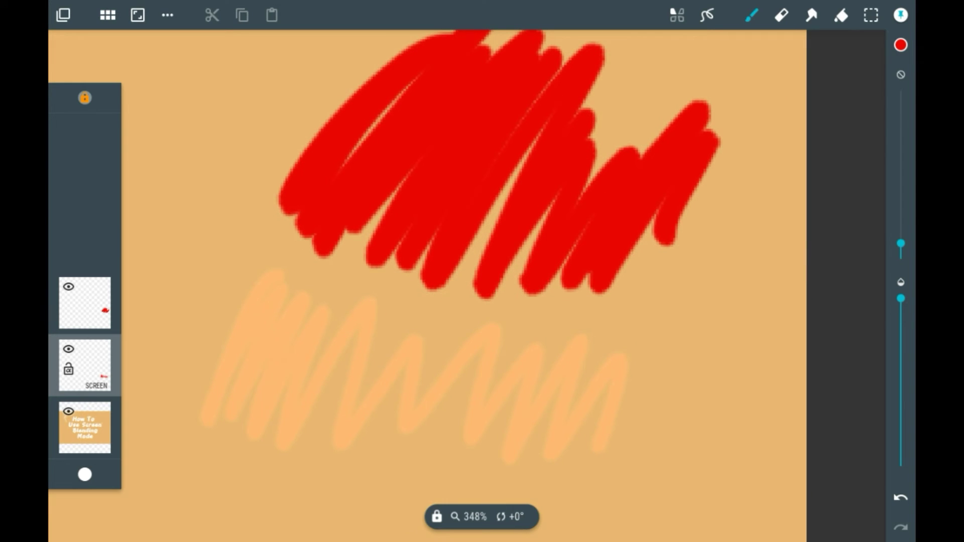
Paint a blue-lavender scribble left of the zigzag and a yellow-green scribble above it.
click(900, 44)
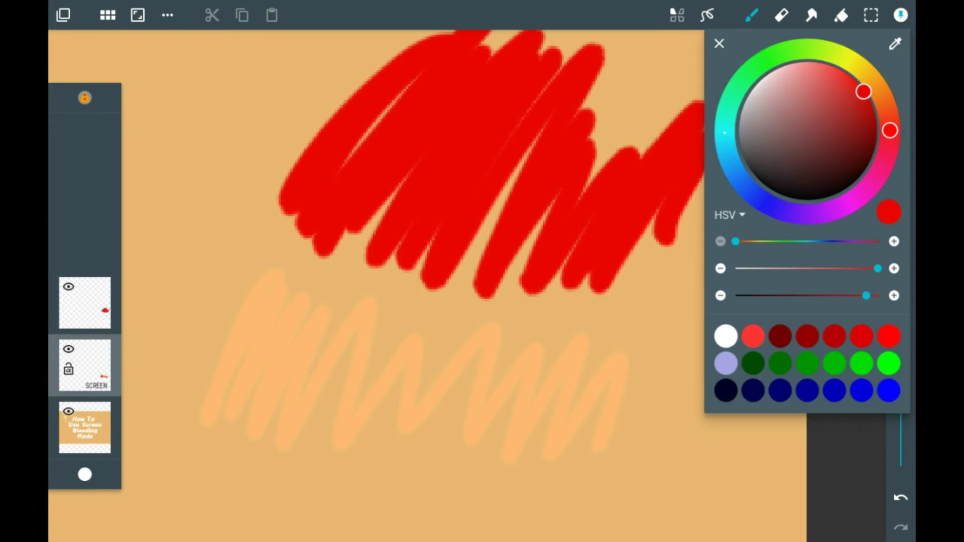
click(737, 175)
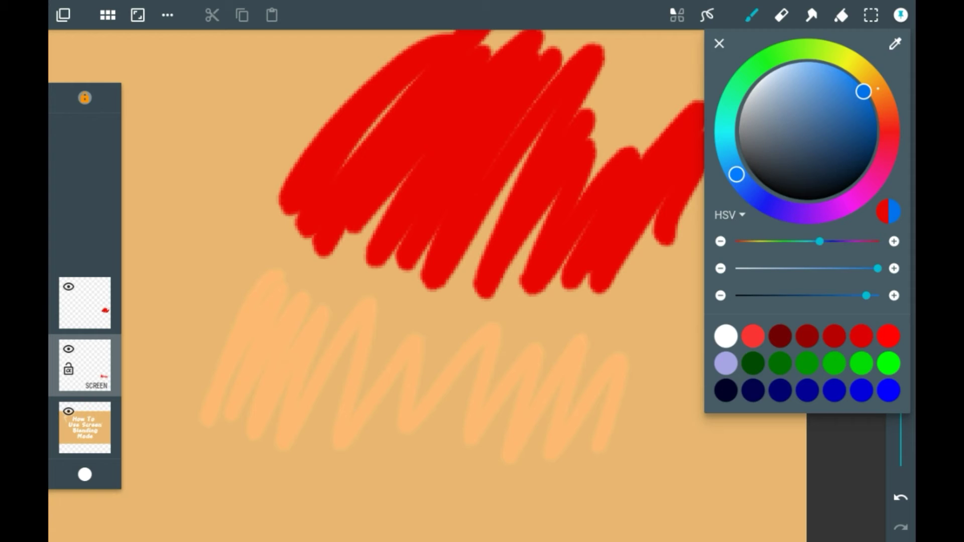
mouse_move(198, 264)
mouse_down()
mouse_move(188, 324)
mouse_move(241, 242)
mouse_move(264, 291)
mouse_move(313, 301)
mouse_up()
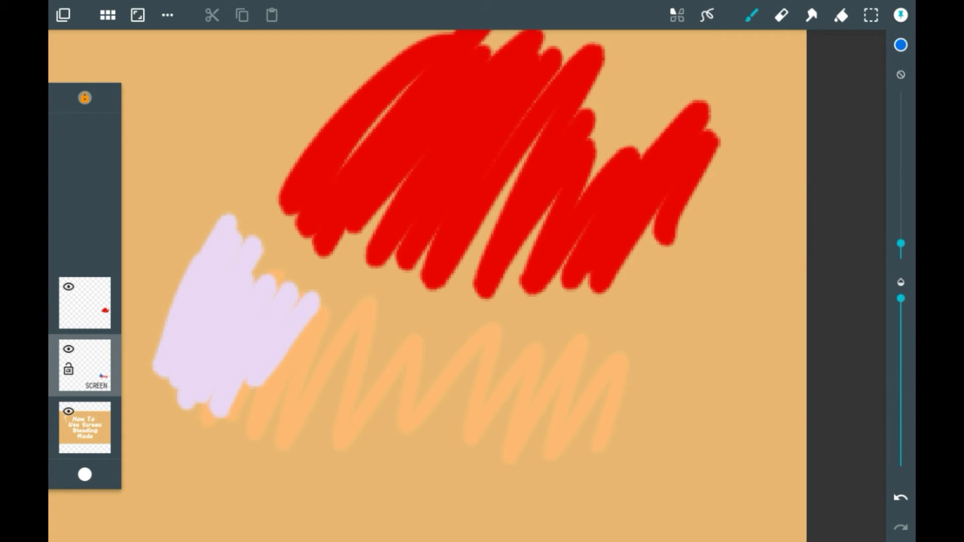
click(900, 44)
click(863, 90)
mouse_move(216, 156)
mouse_down()
mouse_move(155, 275)
mouse_move(227, 124)
mouse_move(260, 181)
mouse_move(253, 241)
mouse_up()
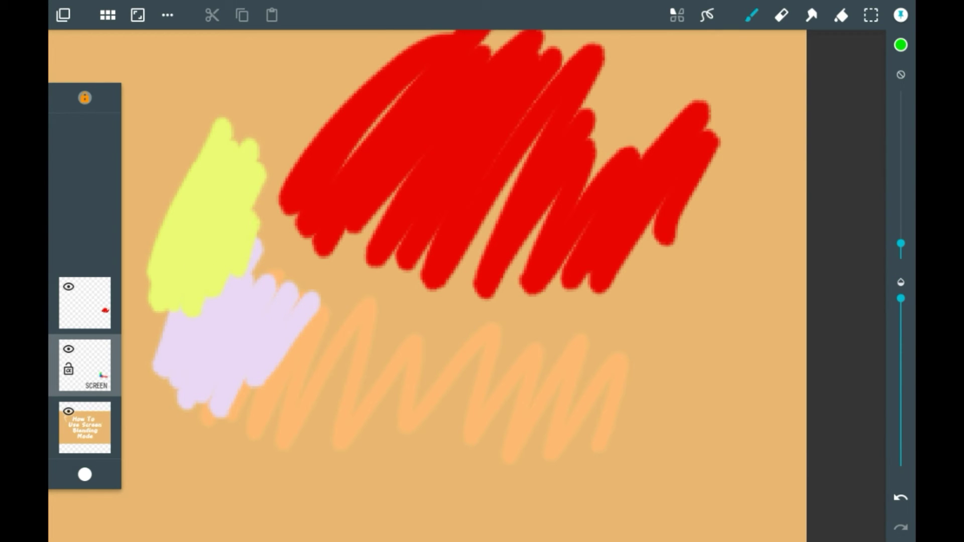
Move the brush hue to purple in the colour picker.
click(901, 45)
click(887, 138)
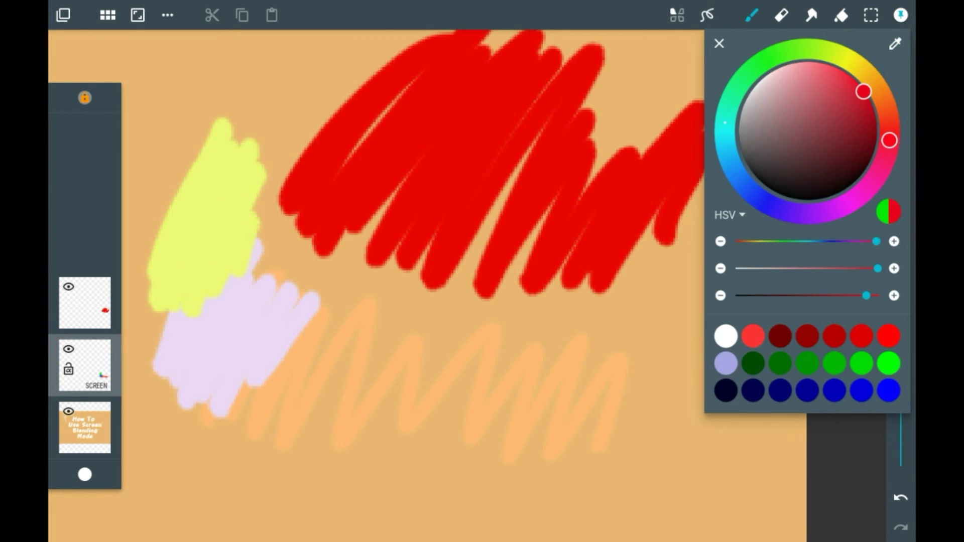
click(867, 70)
click(829, 211)
Paint a pink scribble over the zigzag, a long curved purple stroke, and a purple blob.
drag(456, 406, 562, 384)
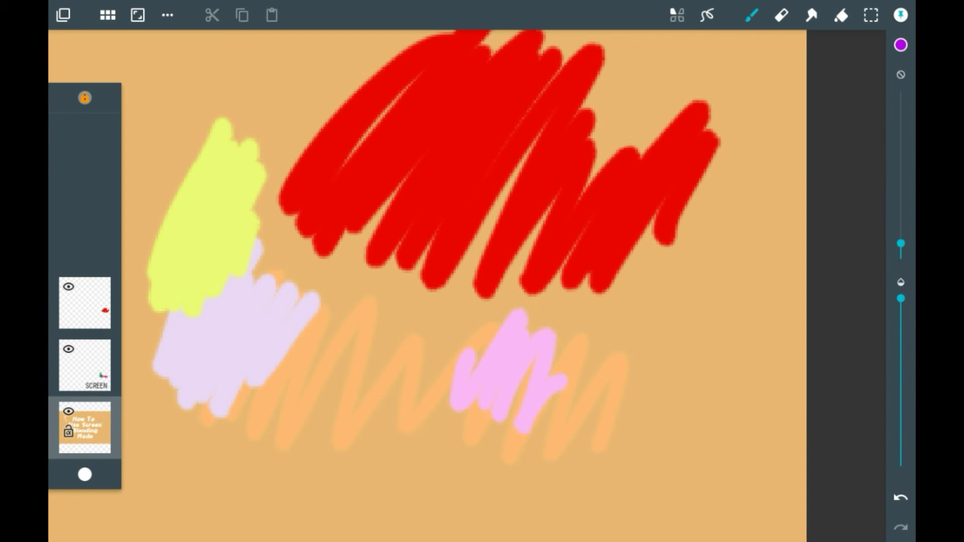
mouse_move(155, 162)
mouse_down()
mouse_move(271, 369)
mouse_move(459, 415)
mouse_move(603, 350)
mouse_up()
scroll(498, 362, up, 5)
scroll(497, 362, up, 2)
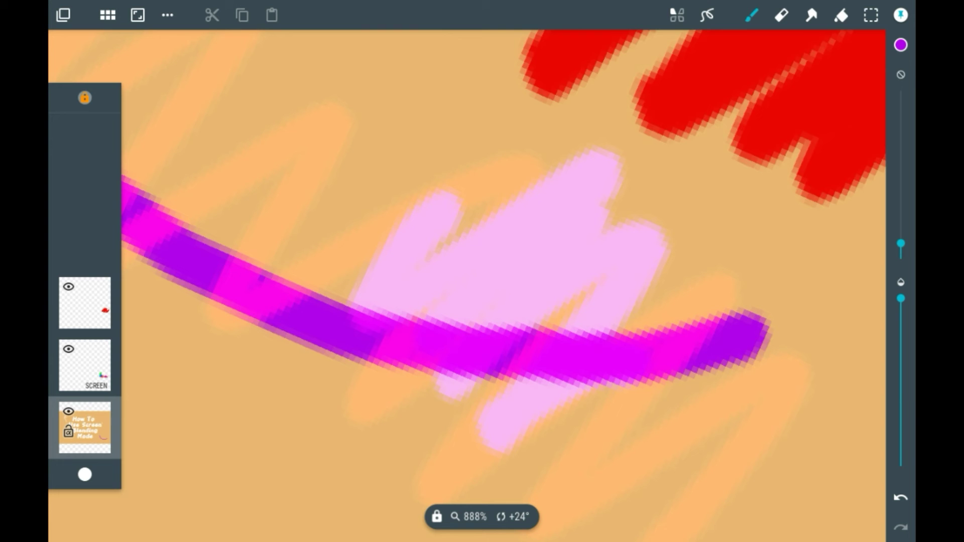
scroll(483, 302, down, 2)
scroll(482, 302, down, 3)
scroll(482, 301, up, 6)
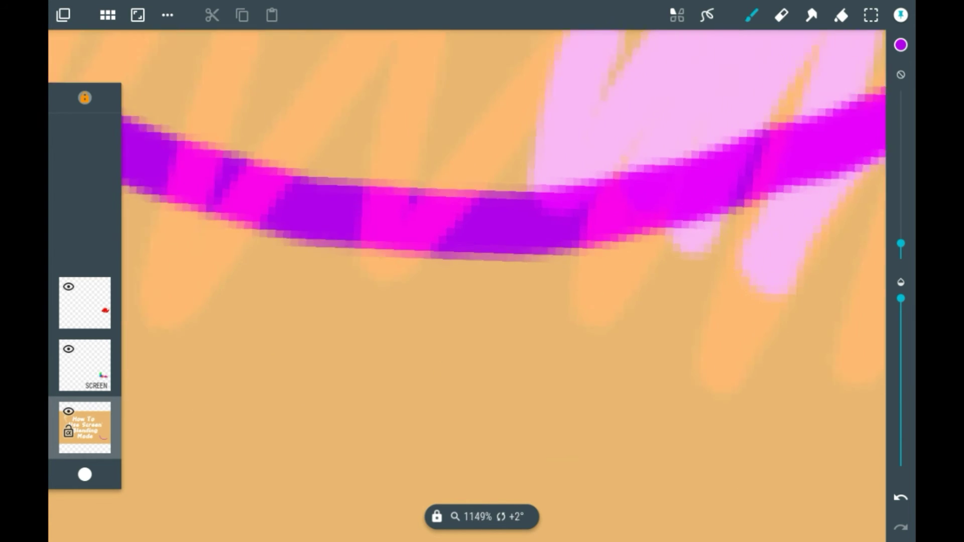
scroll(482, 301, up, 2)
scroll(483, 301, up, 2)
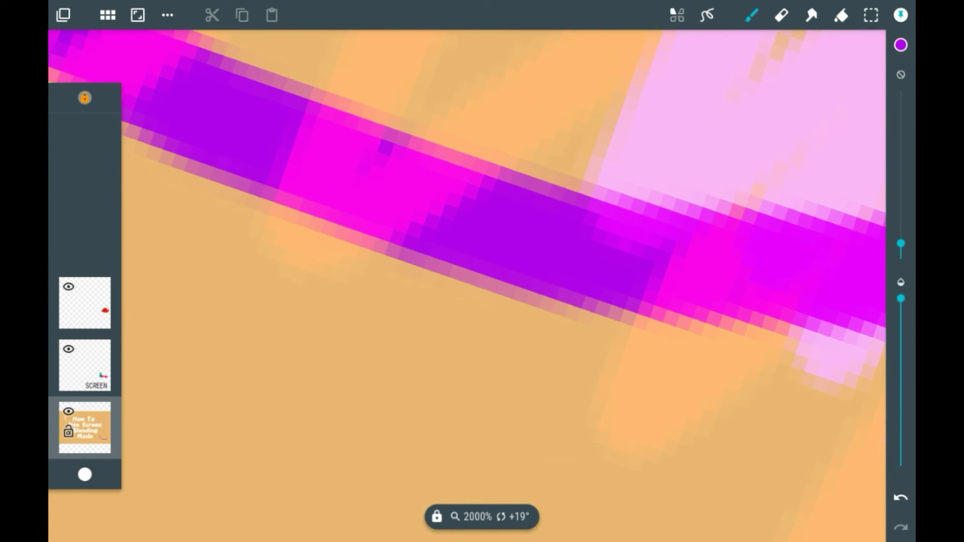
mouse_move(463, 272)
mouse_down()
mouse_move(463, 410)
mouse_move(543, 400)
mouse_move(573, 354)
mouse_up()
scroll(482, 302, down, 5)
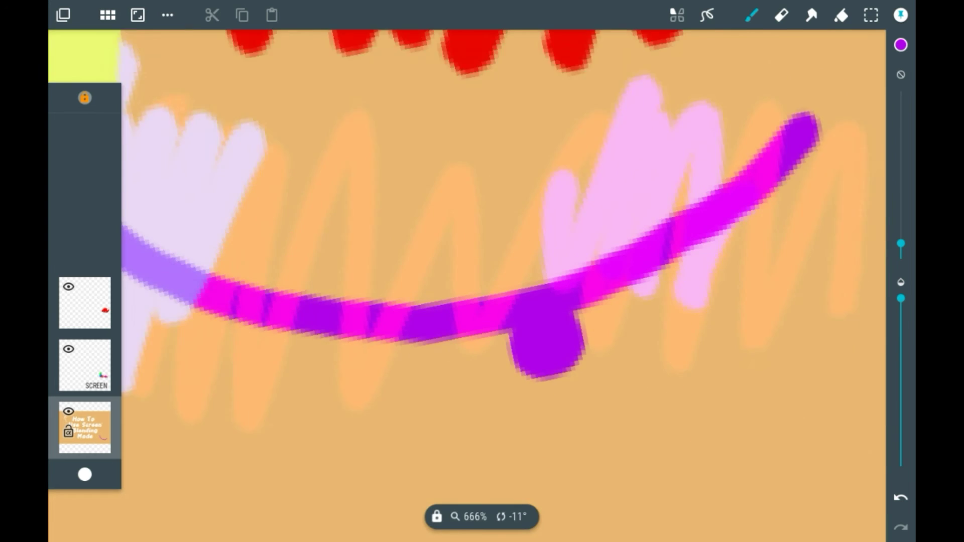
scroll(482, 302, down, 1)
mouse_move(520, 301)
mouse_down()
mouse_move(498, 407)
mouse_move(573, 362)
mouse_move(712, 144)
mouse_move(604, 279)
mouse_up()
Fill the diagonal stroke and blob with dense magenta-purple scribbles, then reselect the Screen layer.
drag(588, 128, 490, 339)
drag(565, 113, 438, 324)
drag(504, 136, 444, 377)
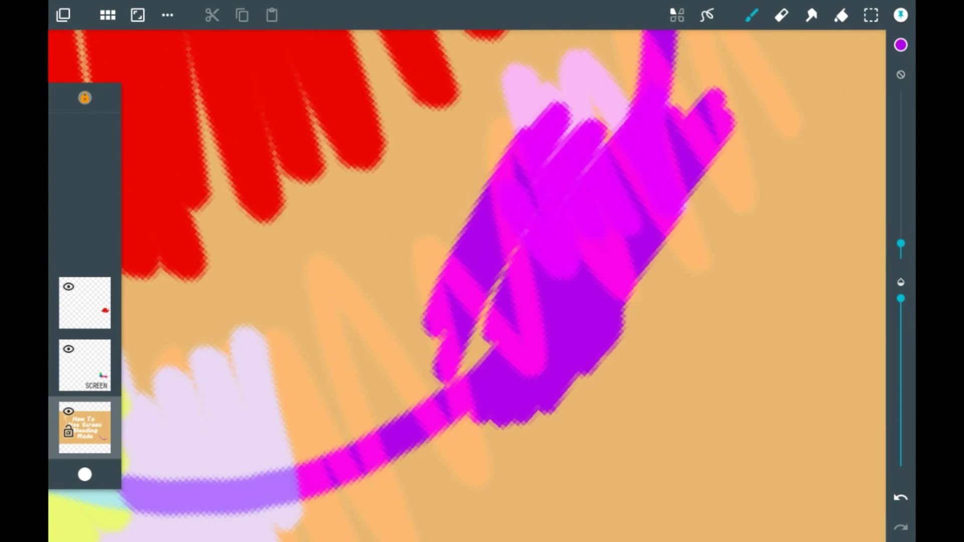
drag(520, 248, 442, 384)
drag(468, 332, 430, 467)
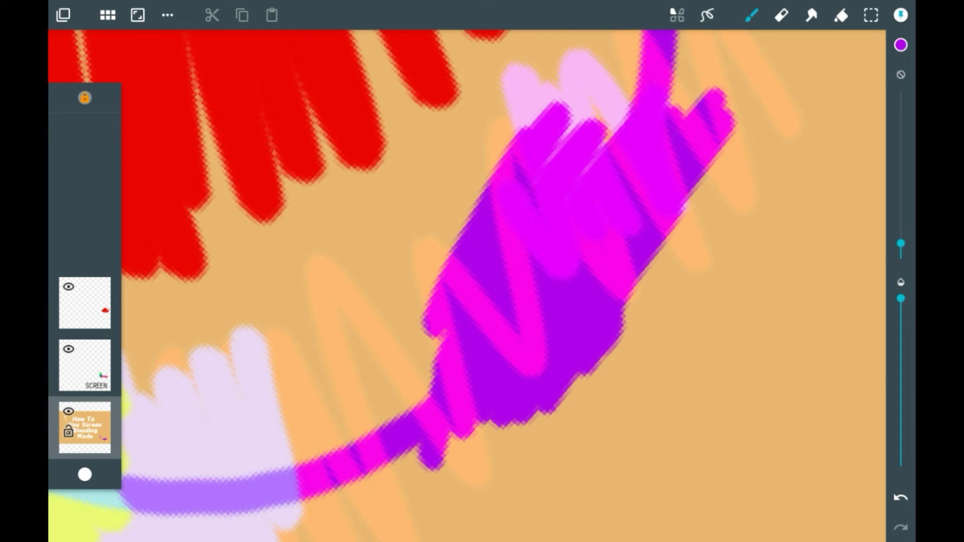
scroll(482, 301, down, 2)
drag(408, 226, 381, 331)
mouse_move(474, 222)
mouse_down()
mouse_move(407, 445)
mouse_move(482, 452)
mouse_move(528, 482)
mouse_move(588, 467)
mouse_move(618, 196)
mouse_move(708, 252)
mouse_up()
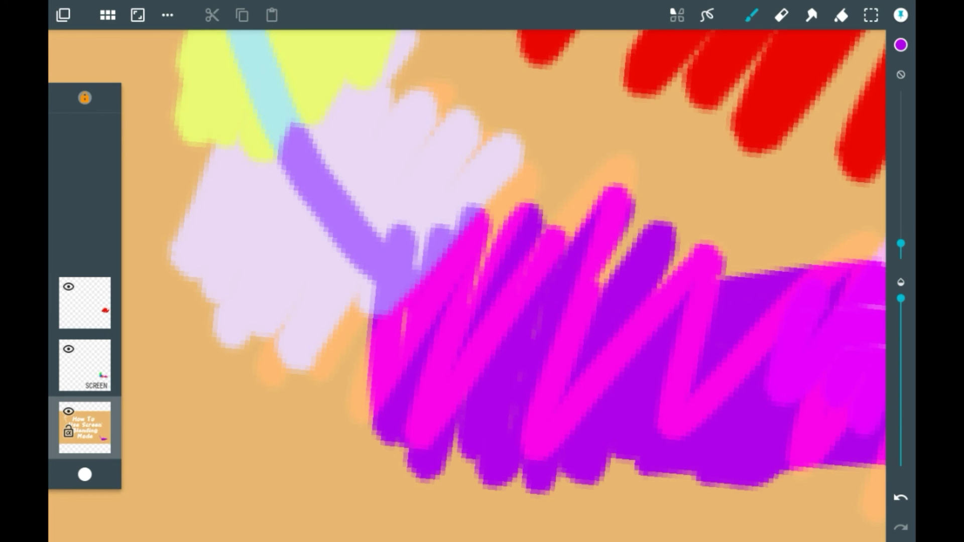
scroll(467, 286, down, 5)
click(85, 365)
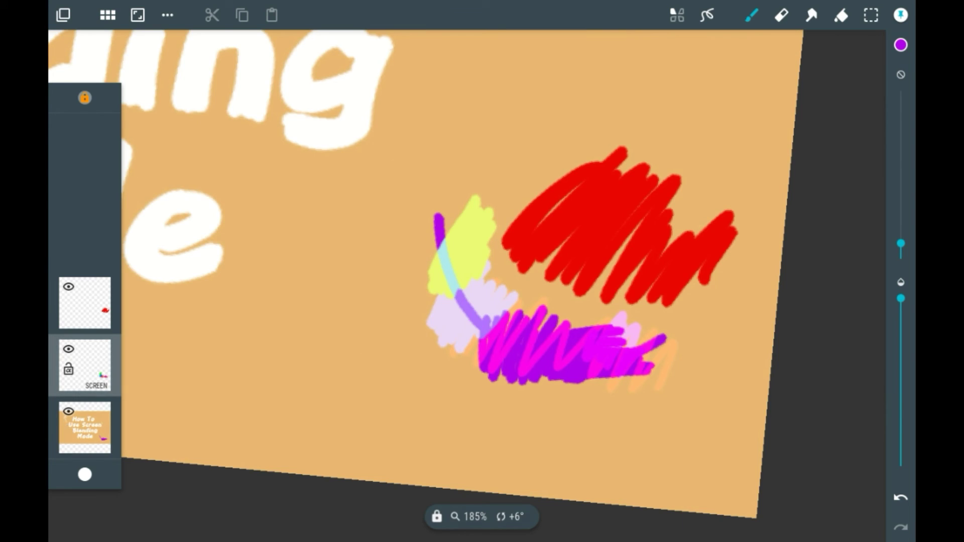
Give Layer 2 the Screen blend mode at 87% opacity and close its settings.
click(84, 366)
click(84, 292)
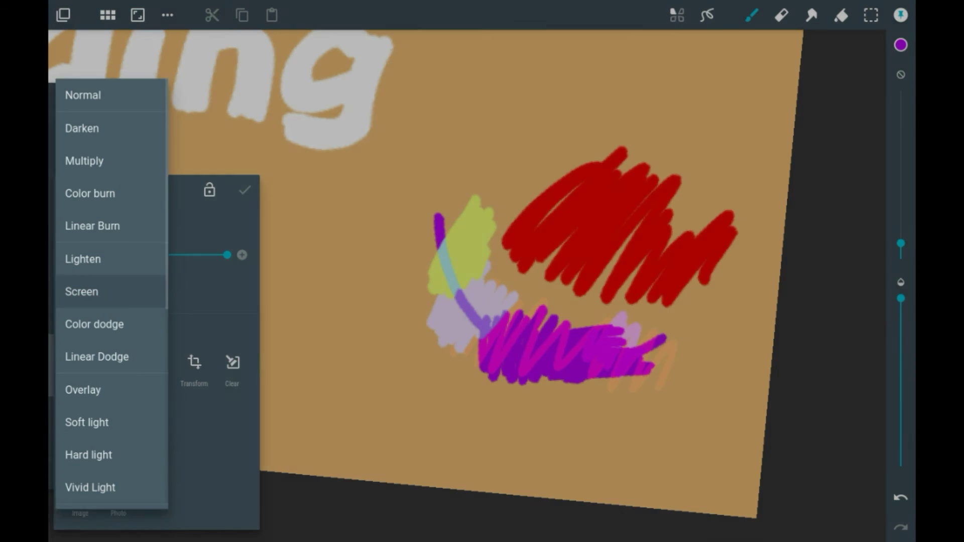
click(81, 307)
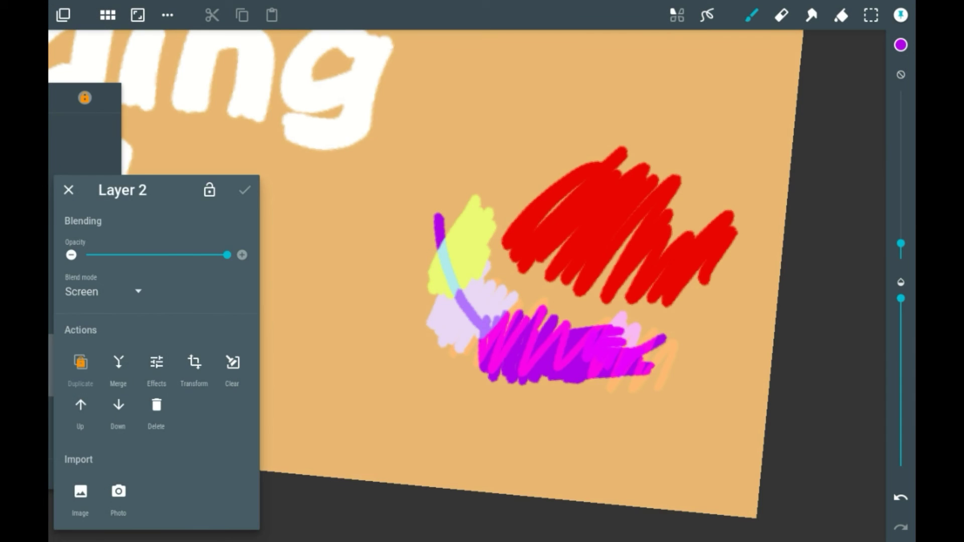
mouse_move(226, 255)
mouse_down()
mouse_move(117, 254)
mouse_move(209, 255)
mouse_up()
click(245, 189)
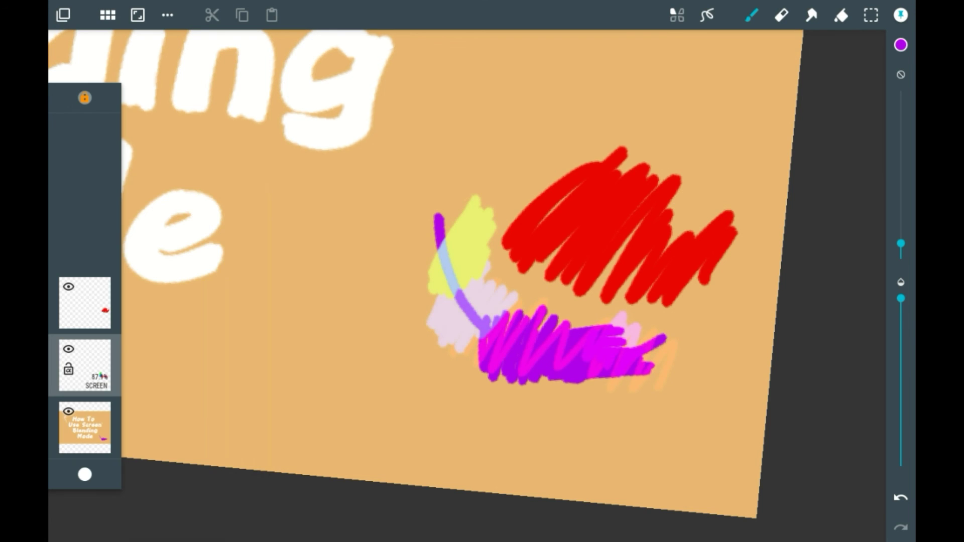